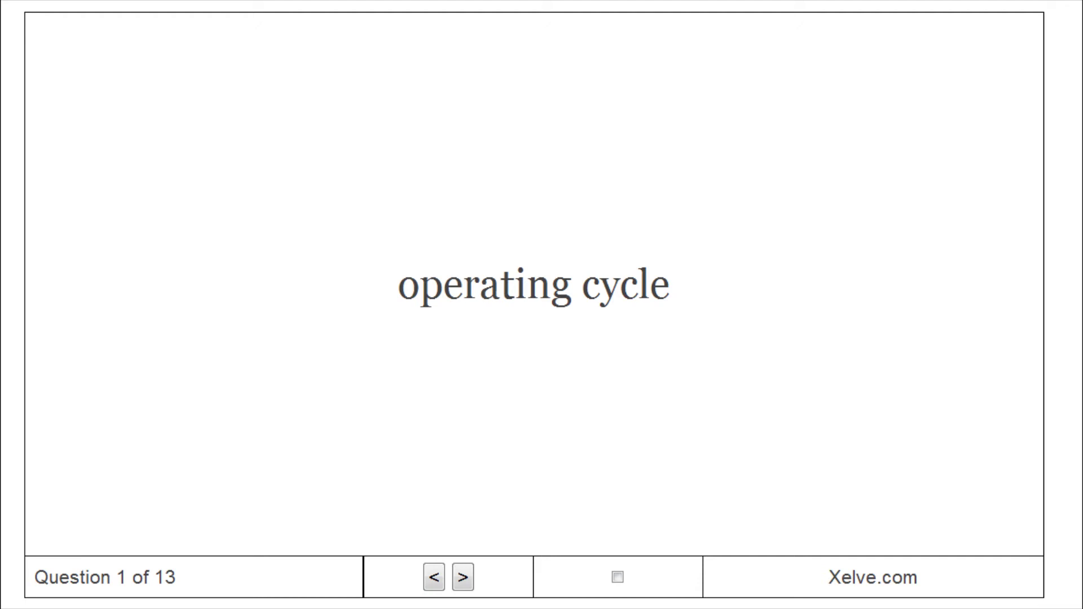
- Reveal card 1's definition of operating cycle
key(space)
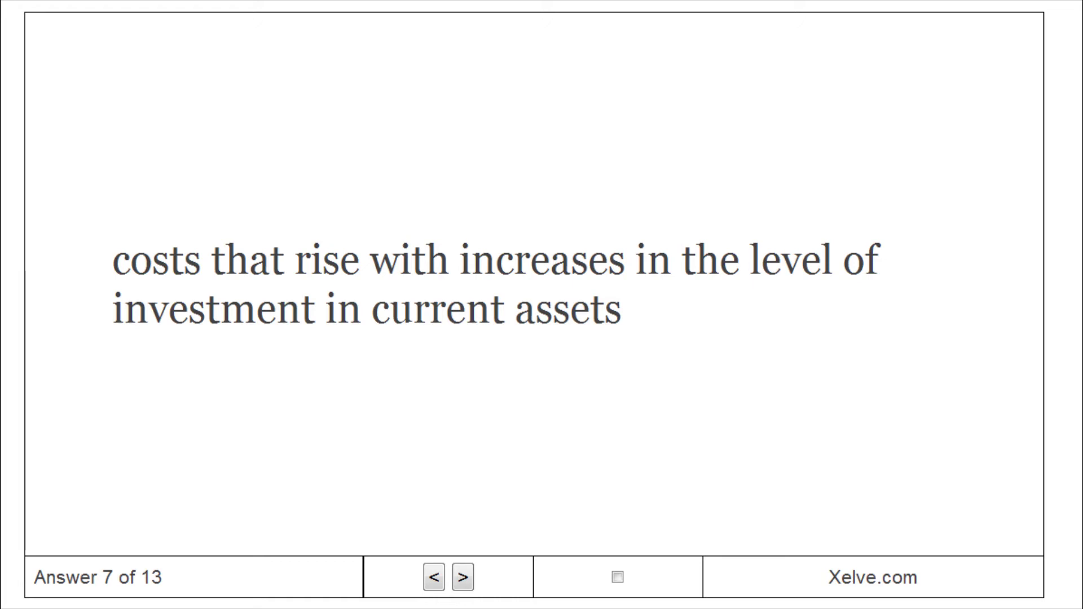
- Advance to card 8 and reveal its shortage costs definition
key(Right)
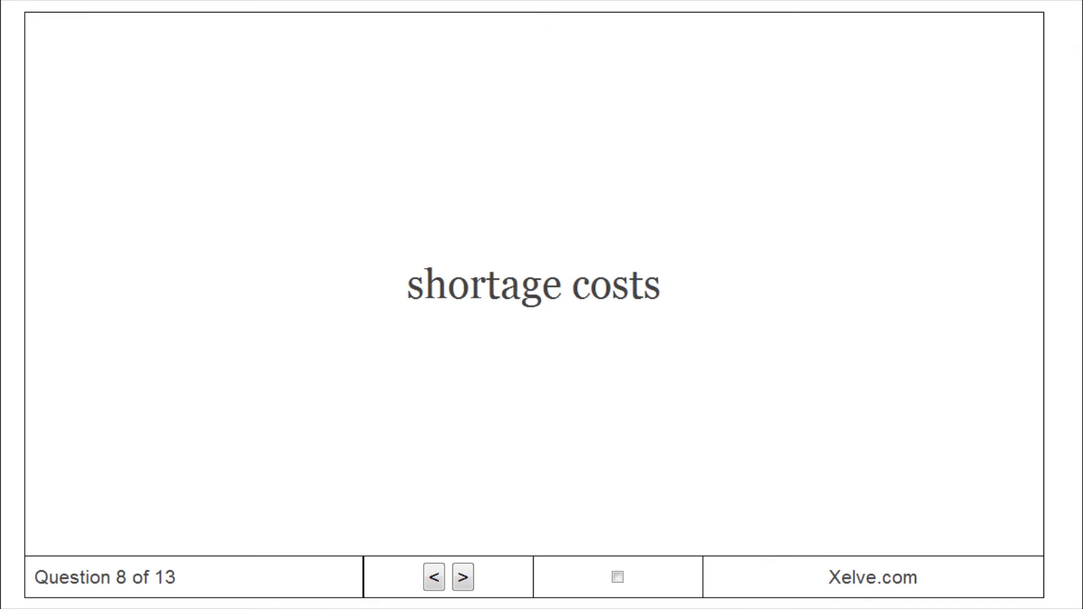
key(space)
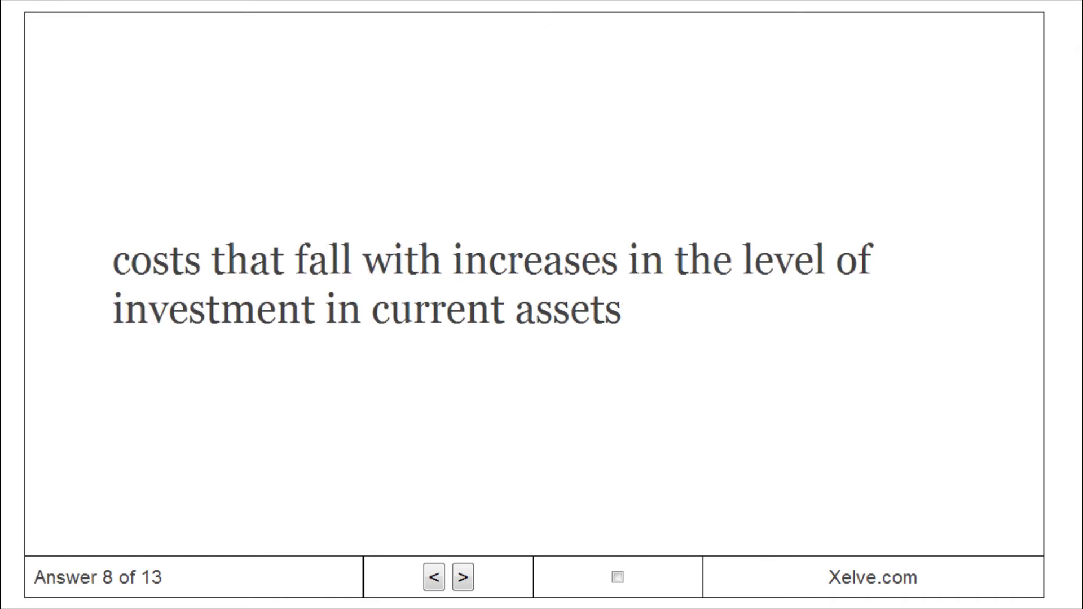